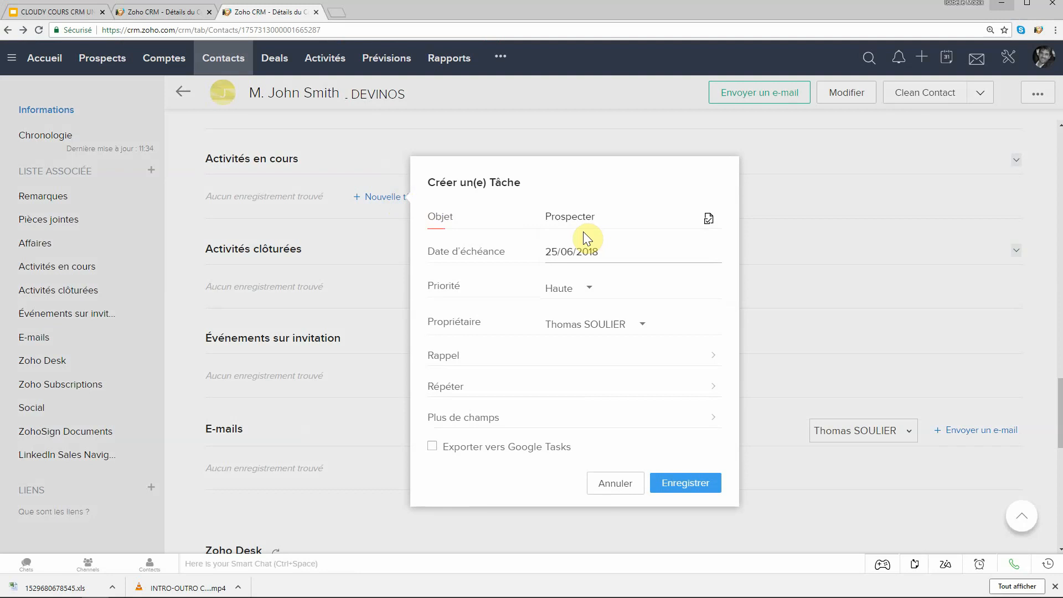
Step: Set the task's due date to 29/06/2018 and its owner to Consultant Senior
click(588, 252)
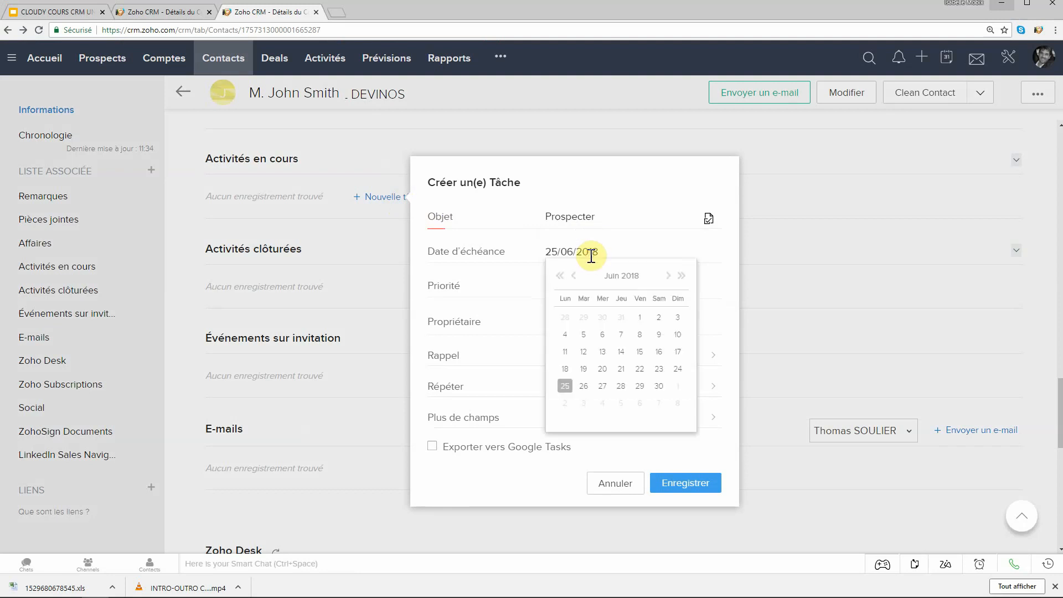
click(640, 386)
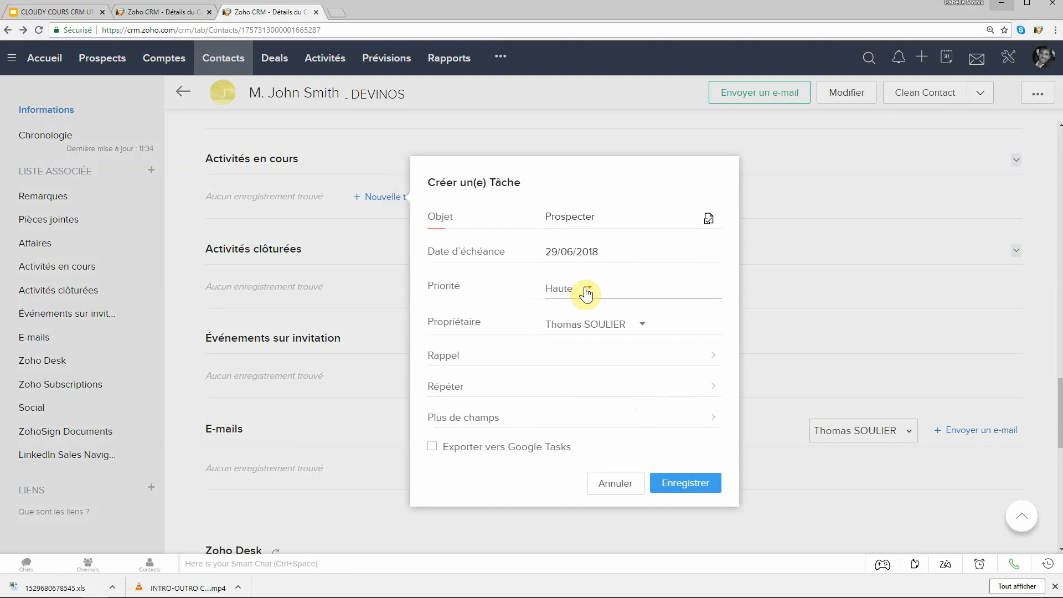
click(630, 324)
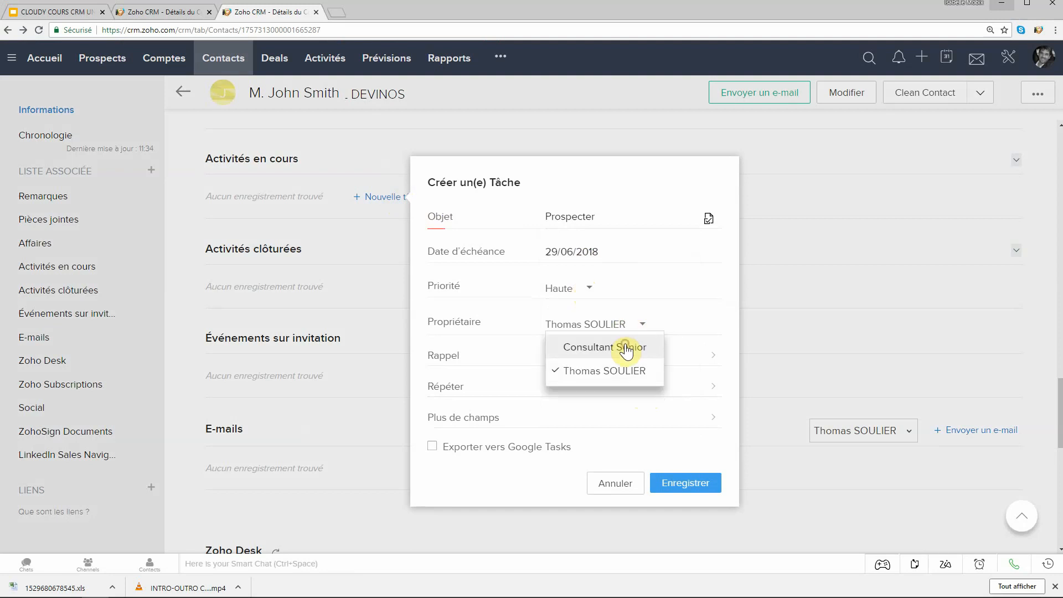
click(625, 347)
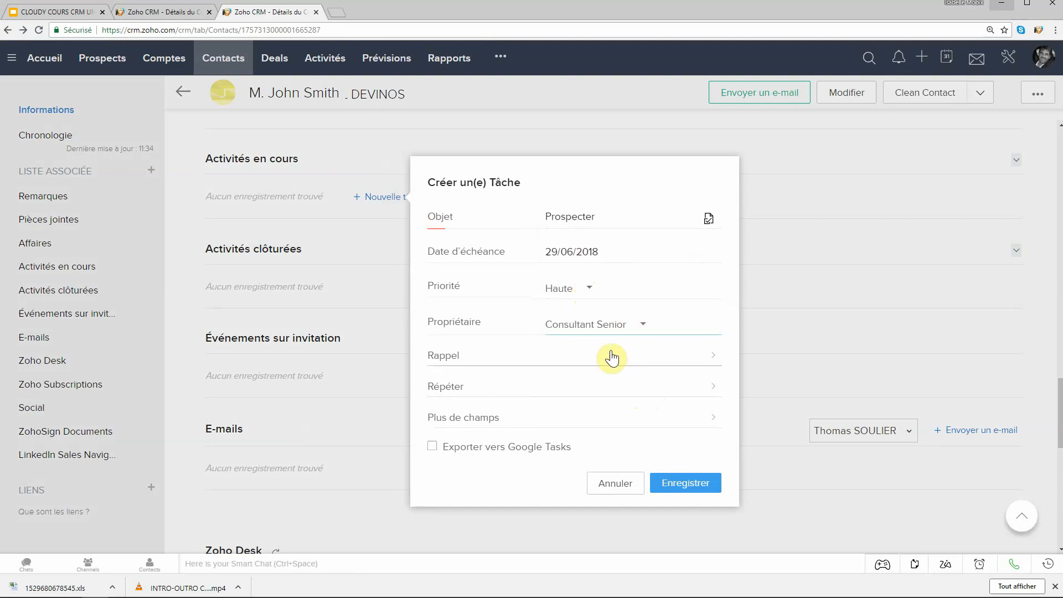
Step: Add a reminder to the task for 25/06/2018 at 12:00
click(709, 361)
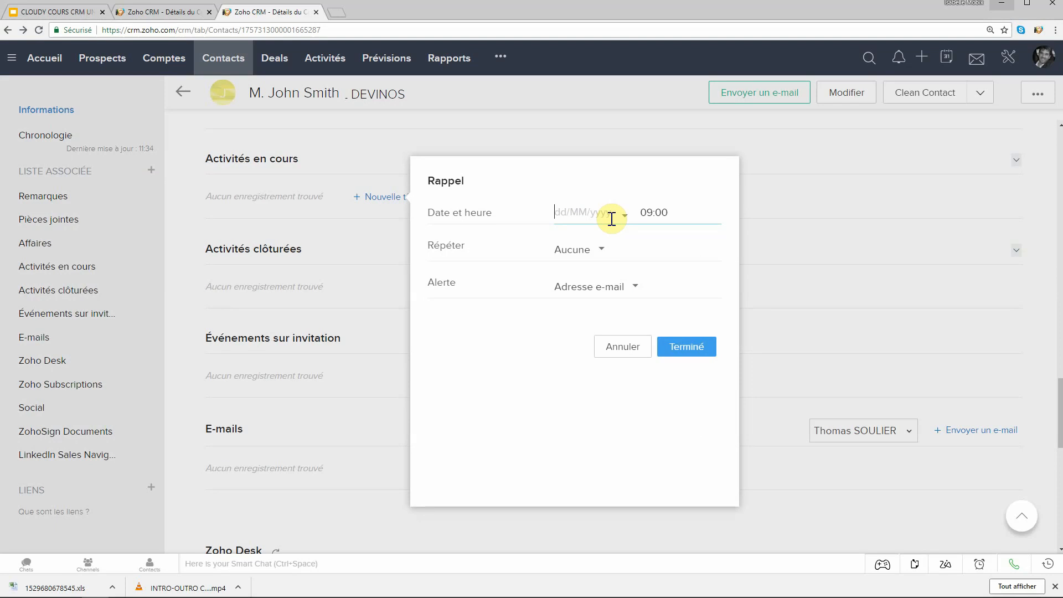
text(25/06/2018)
click(660, 212)
scroll(666, 286, down, 2)
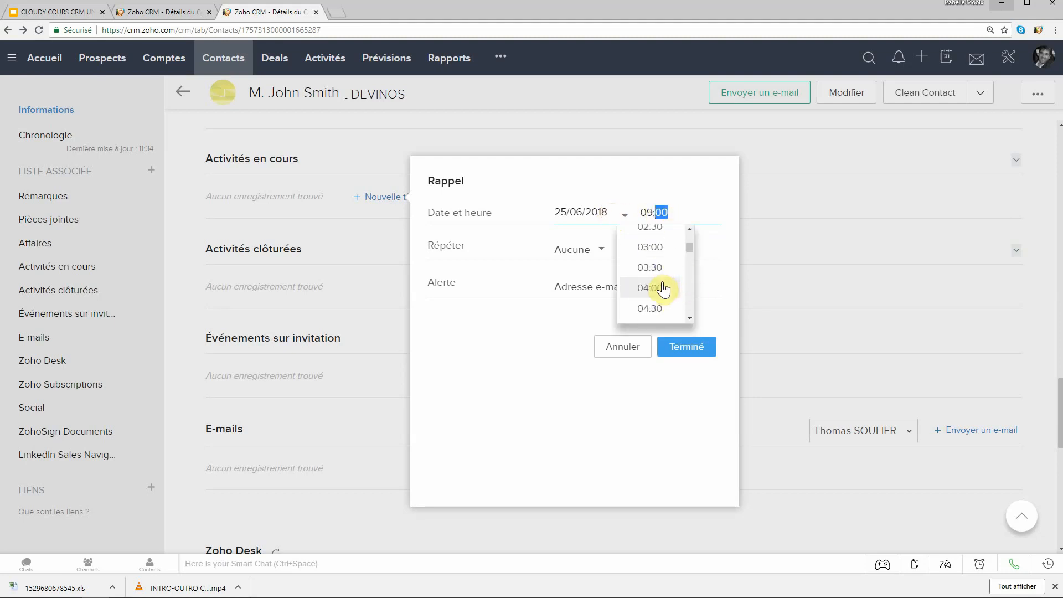
scroll(662, 285, down, 6)
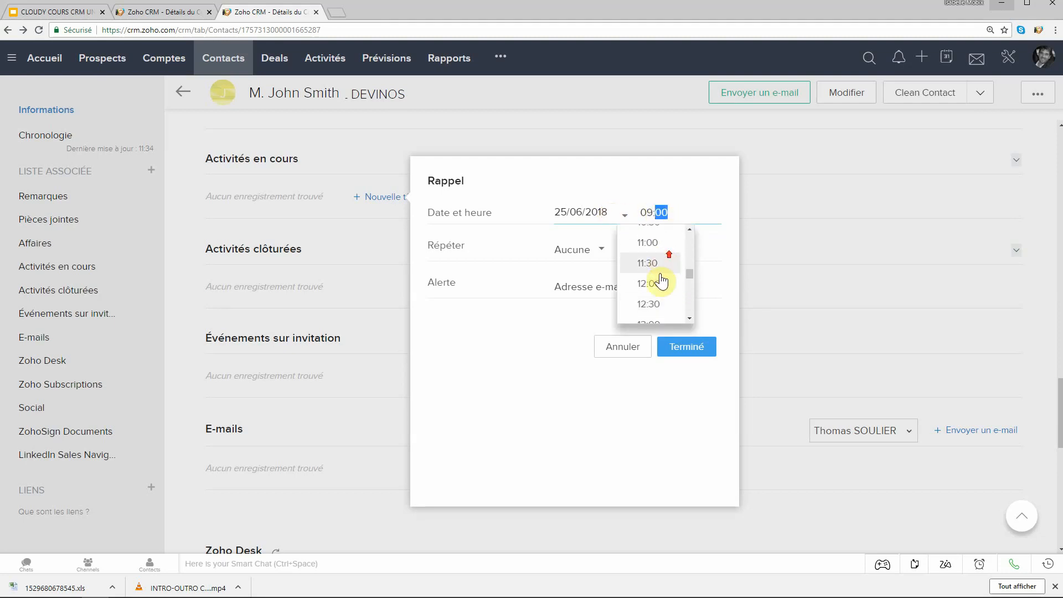
click(660, 283)
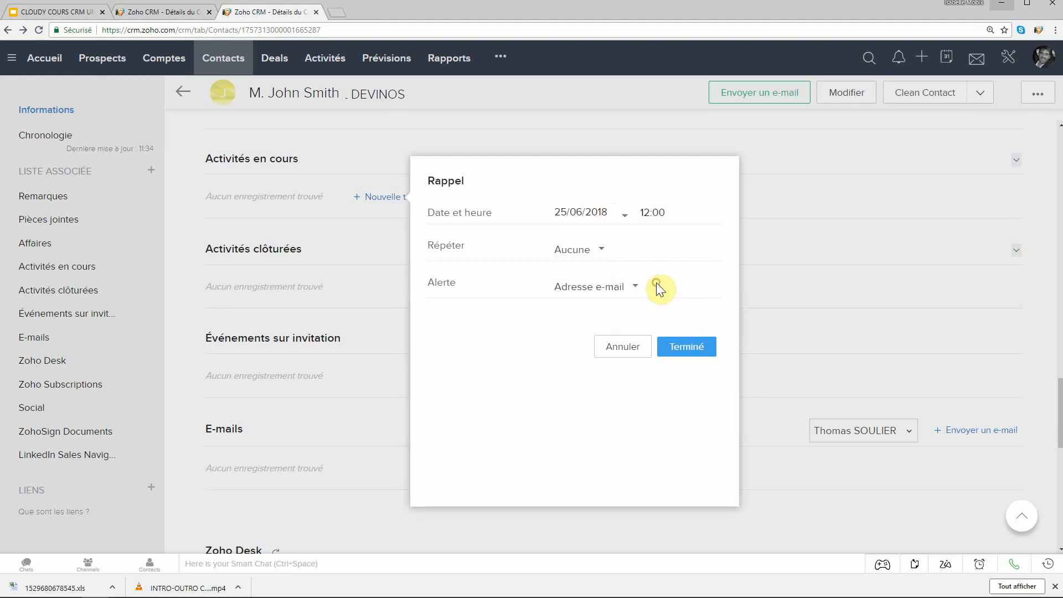
Step: Make the reminder repeat daily (Journalier) with a Fenêtre contextuelle alert and confirm it
click(579, 257)
click(600, 302)
click(606, 288)
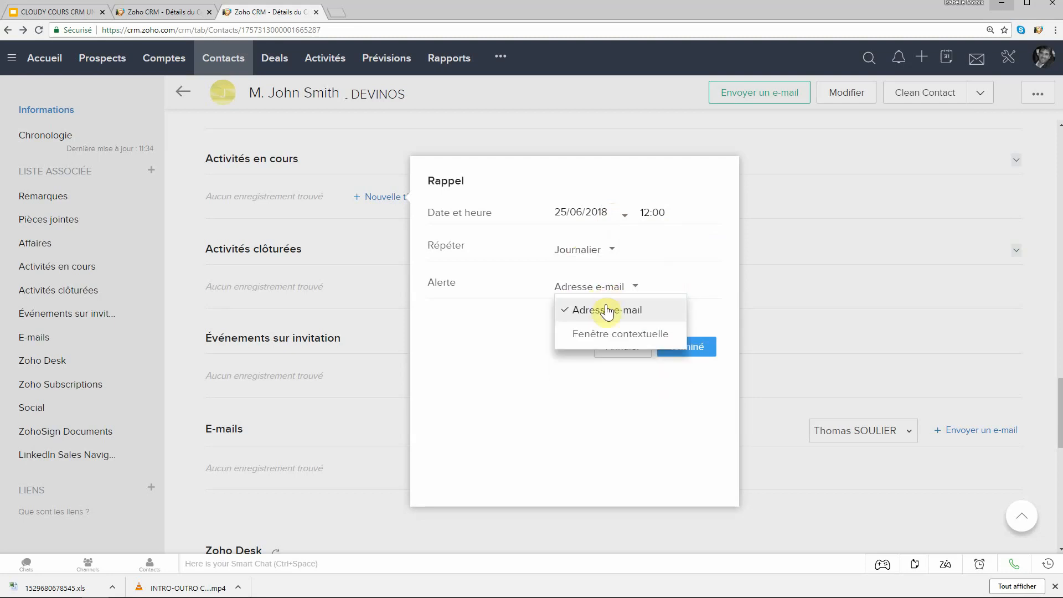
click(606, 333)
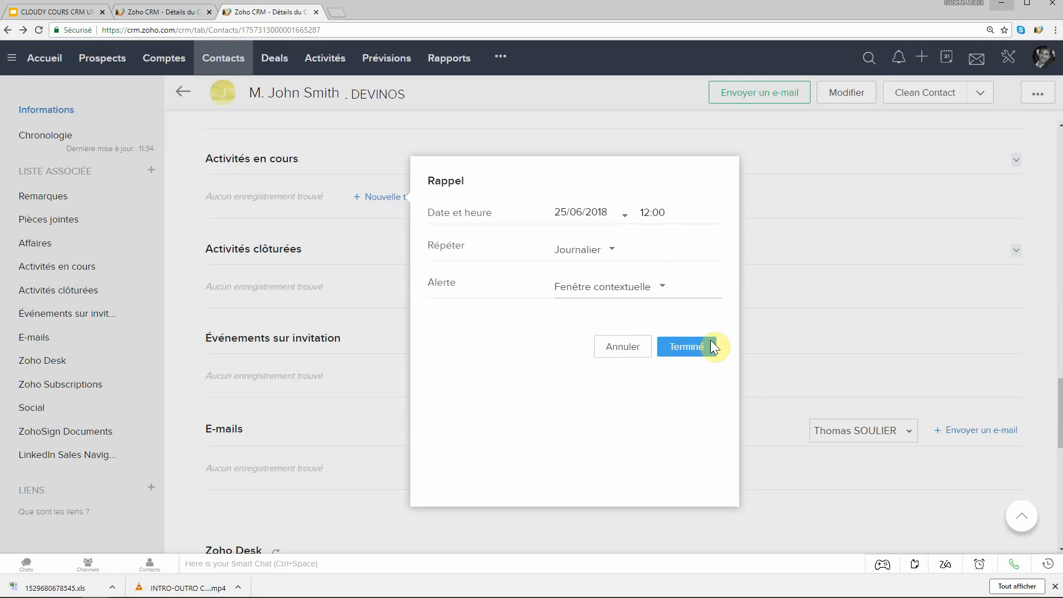
click(695, 353)
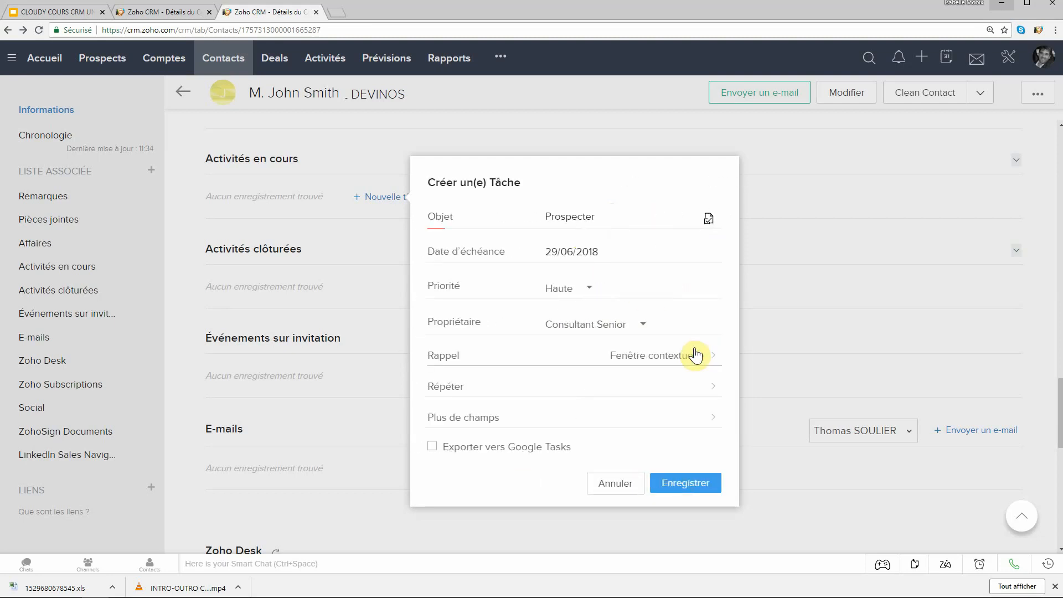
Step: Check the task's additional fields, leaving the description empty, and save the task
click(680, 425)
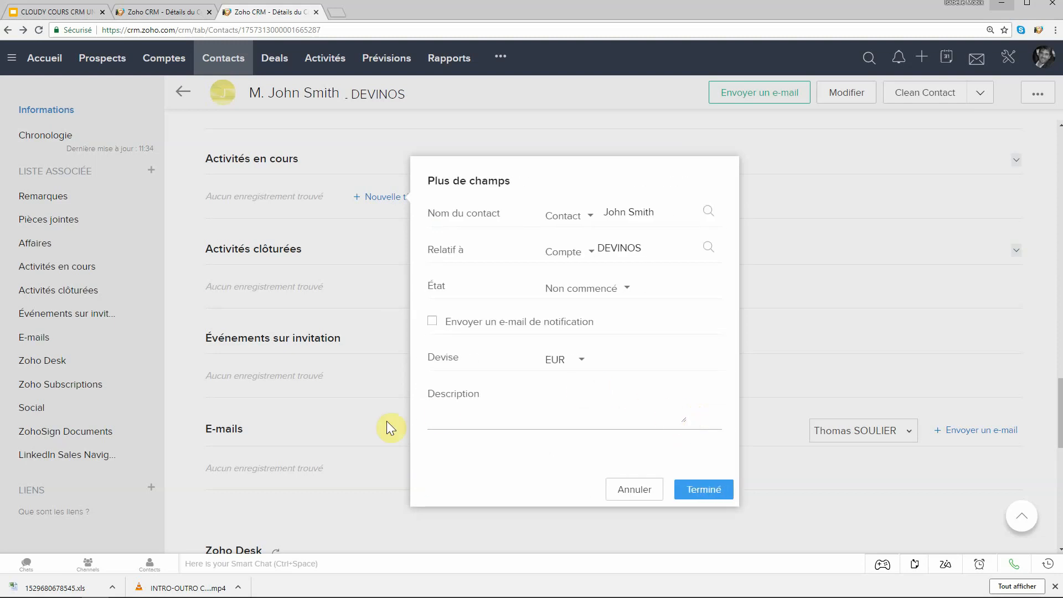
click(451, 419)
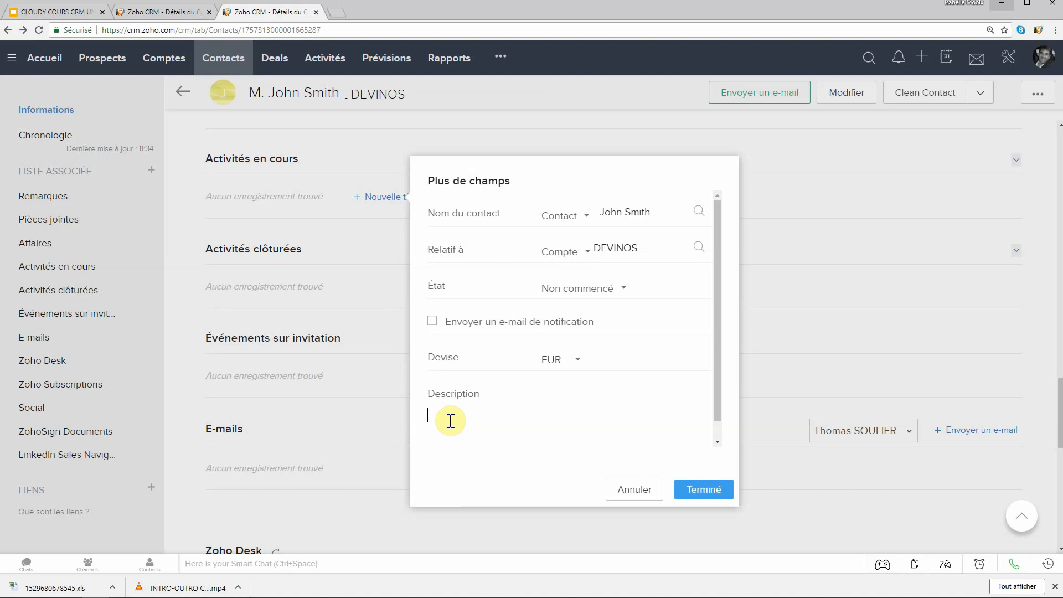
click(644, 494)
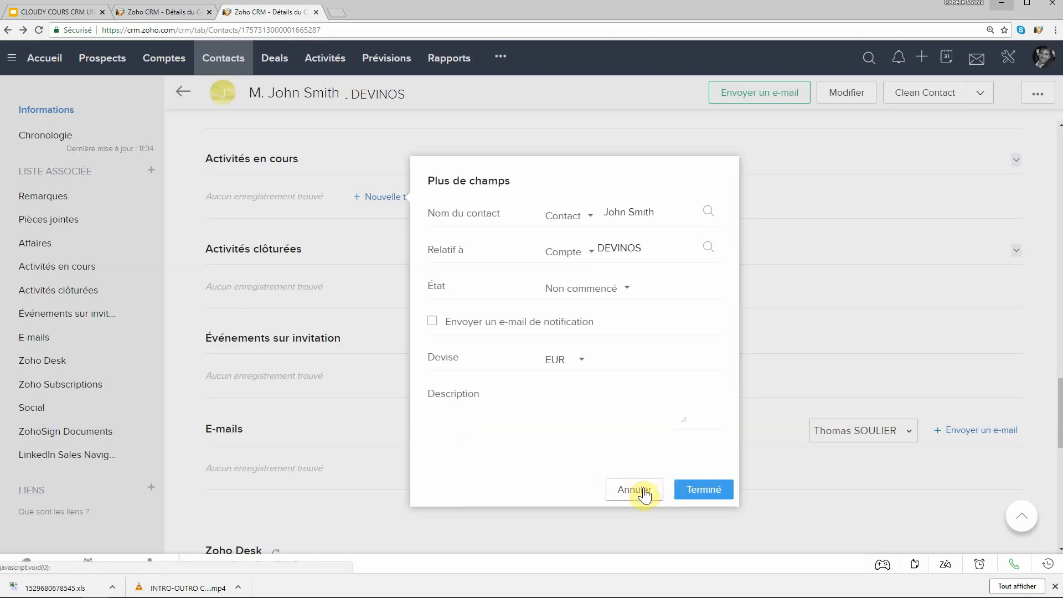
click(699, 491)
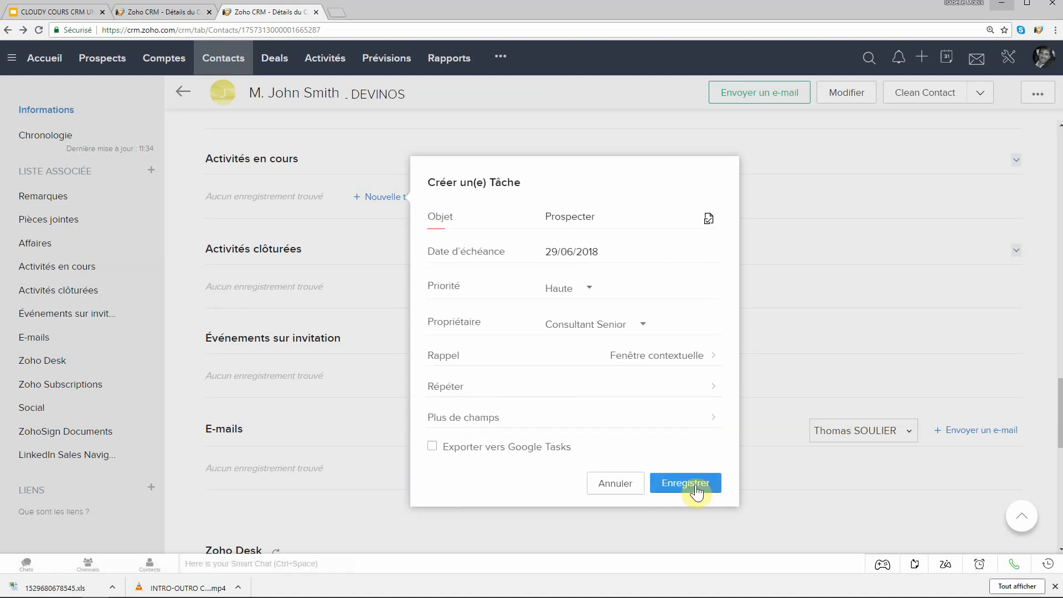
click(695, 489)
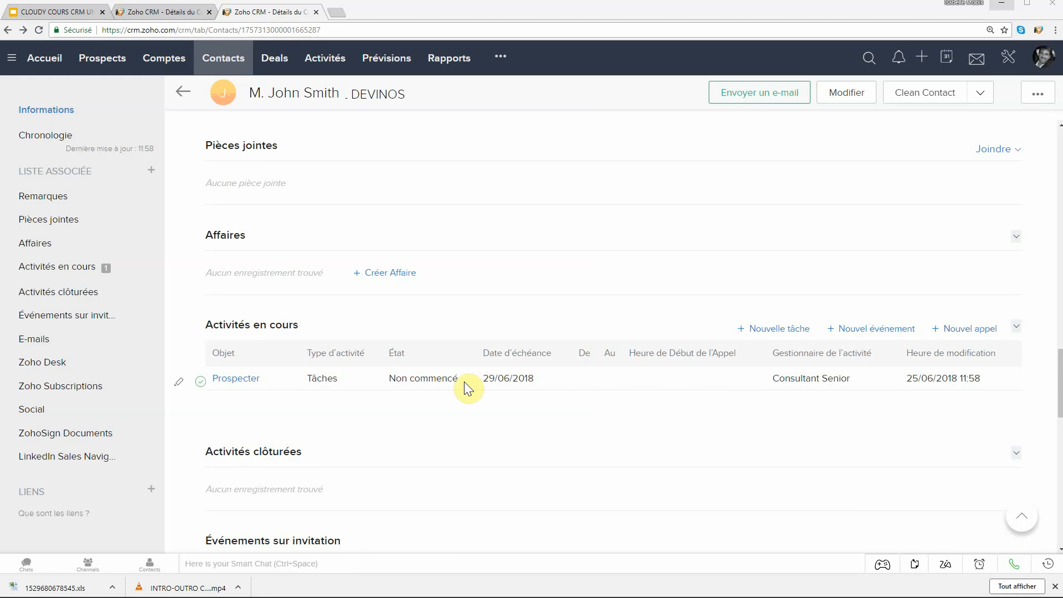
Step: Mark the Prospecter task as completed and check the contact's closed activities
click(199, 382)
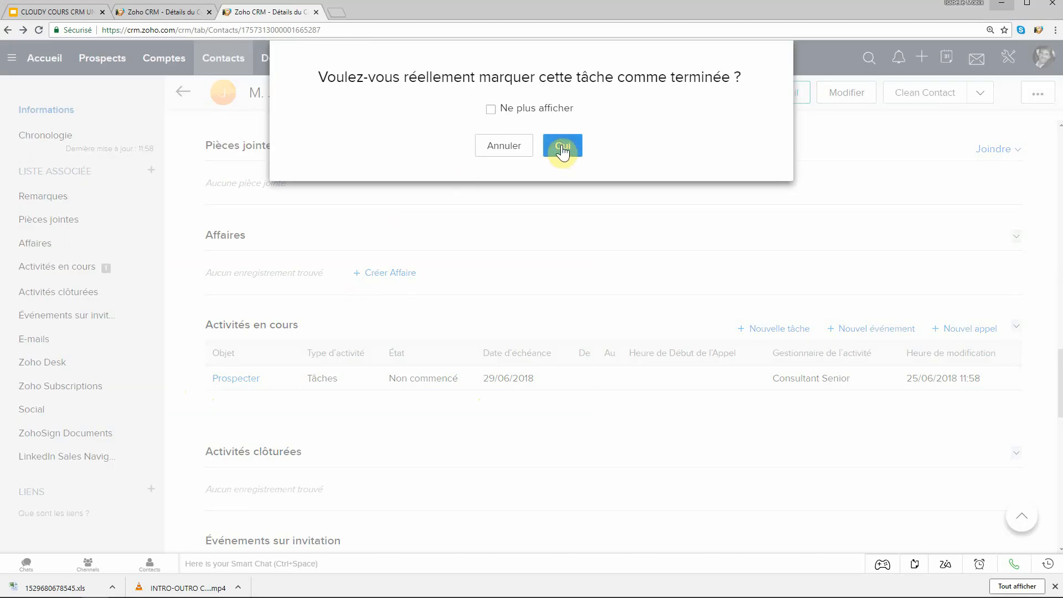
click(557, 156)
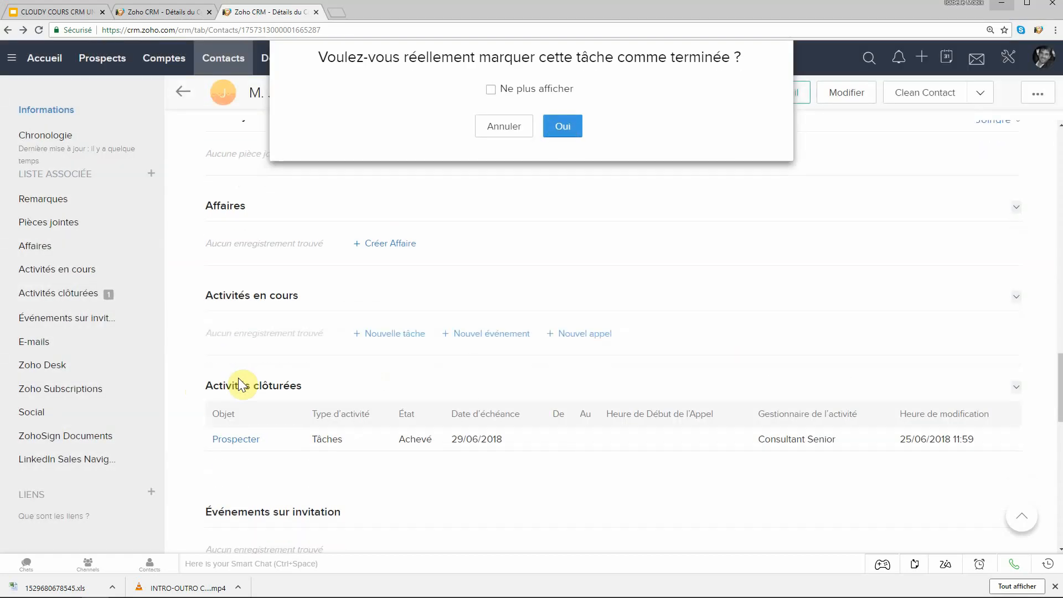
scroll(256, 476, down, 3)
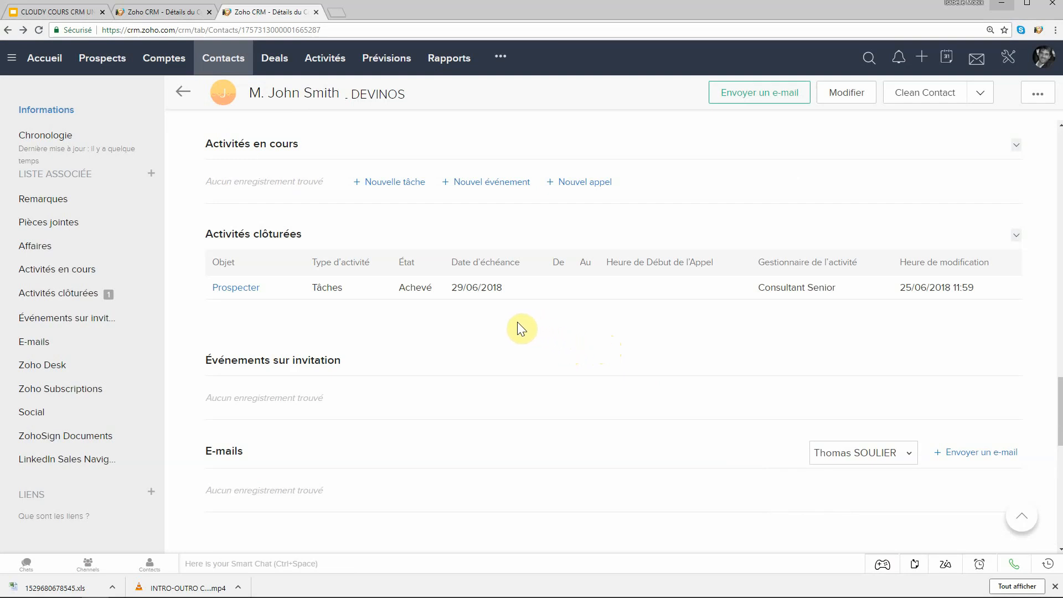
Step: Start a new event for the contact titled "RDV de présentation"
scroll(517, 323, up, 1)
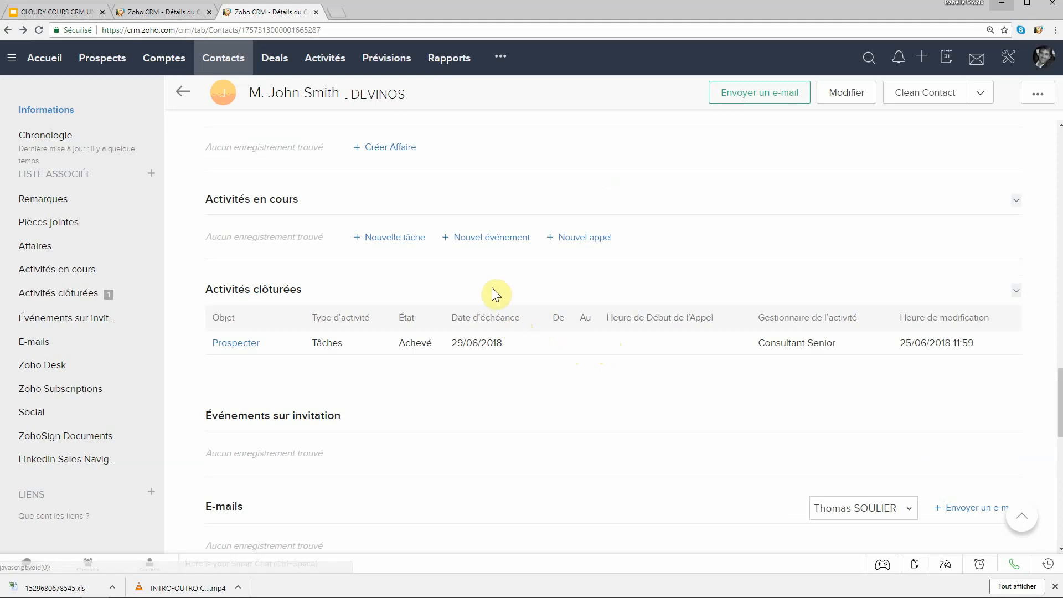
click(503, 242)
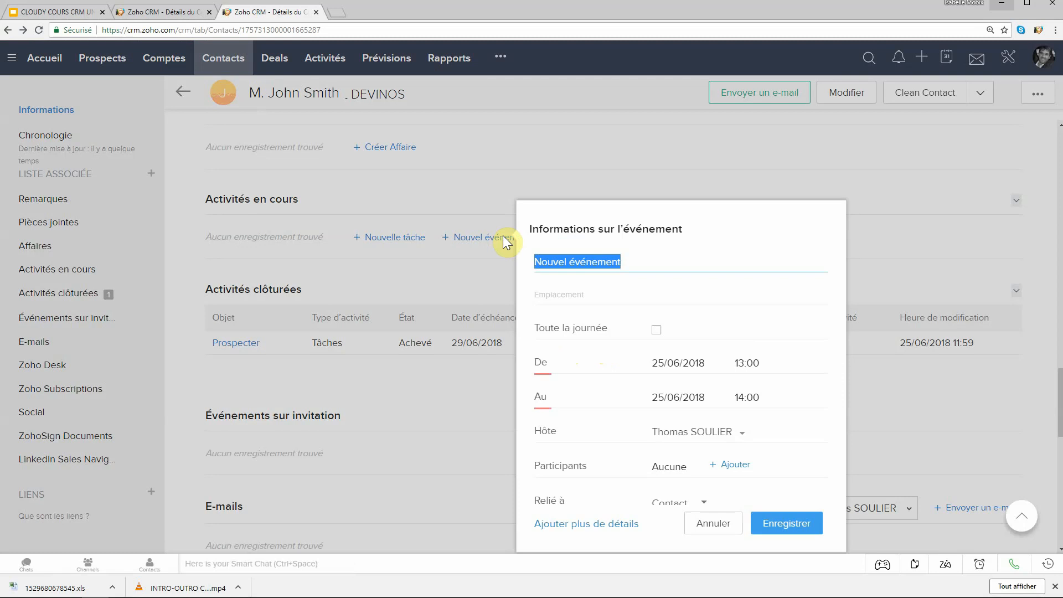
text(RDV de p)
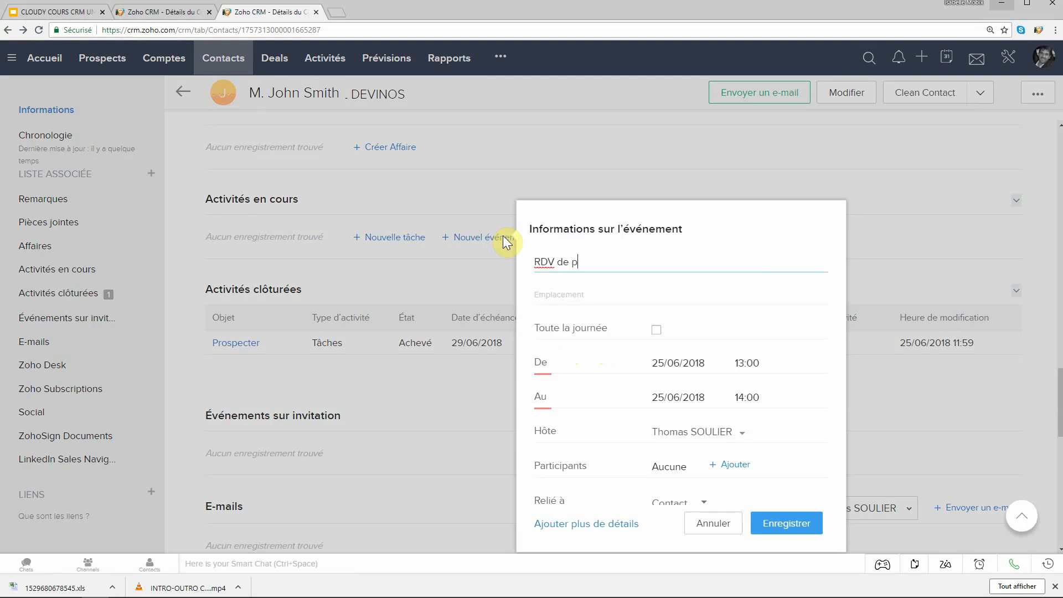
text(résentation)
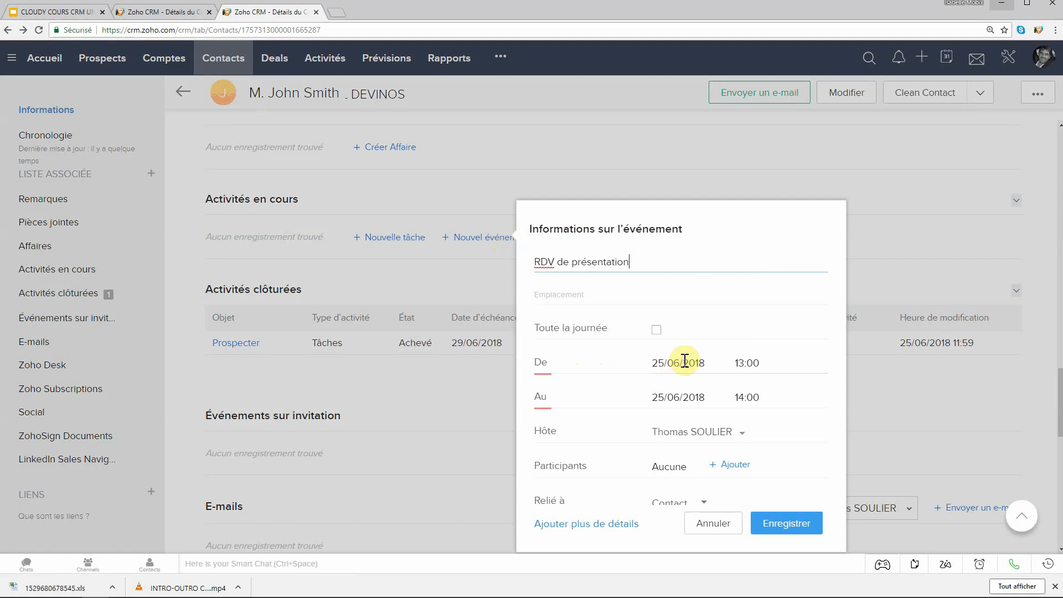
Step: Set the event's start to 27/06/2018 at 14:00 and its host to Consultant Senior
click(718, 364)
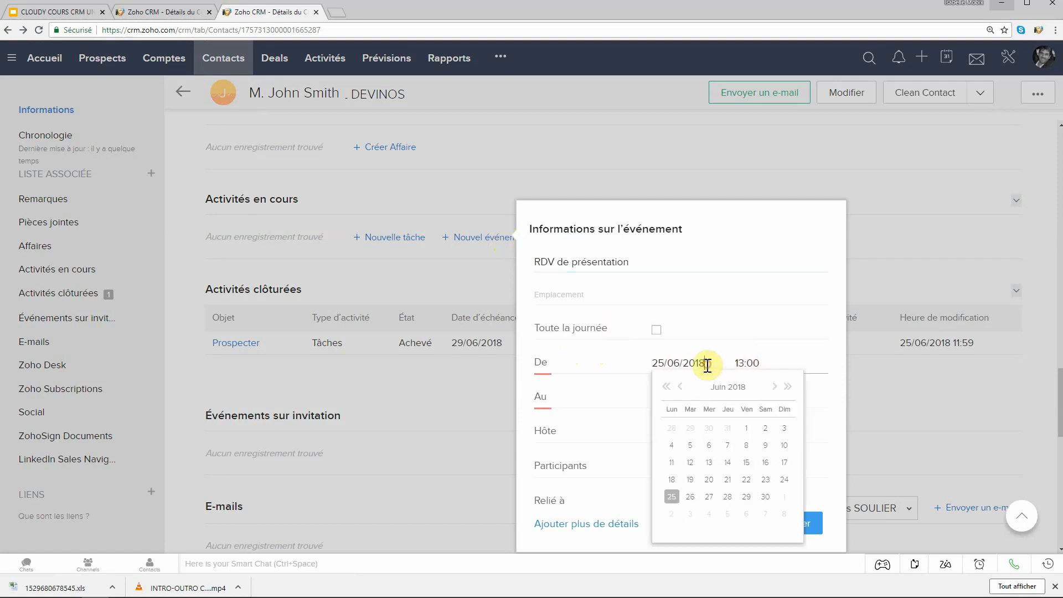
click(708, 497)
click(741, 363)
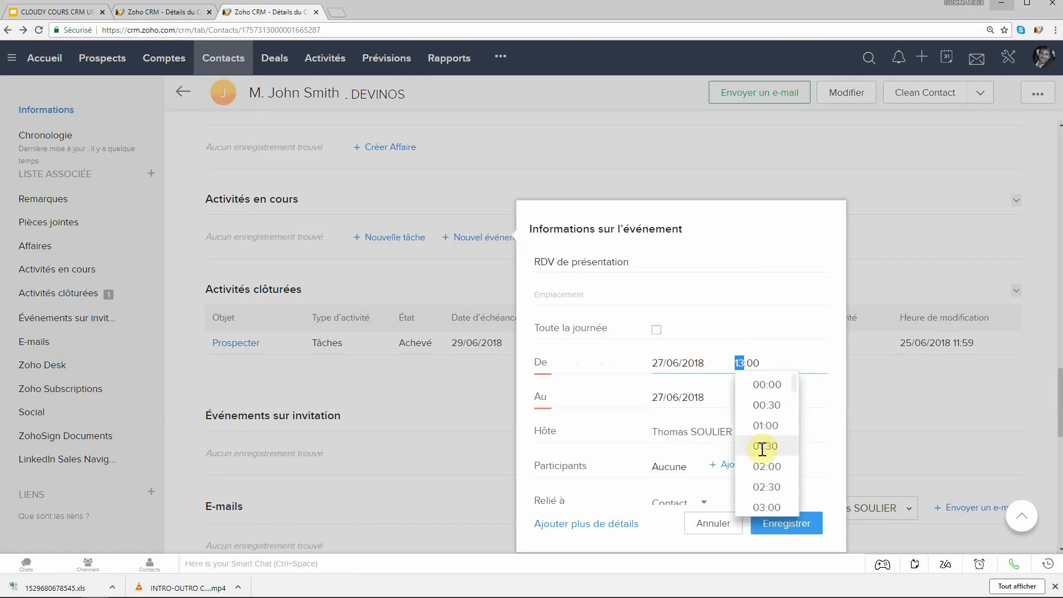
scroll(774, 484, down, 3)
scroll(774, 484, down, 6)
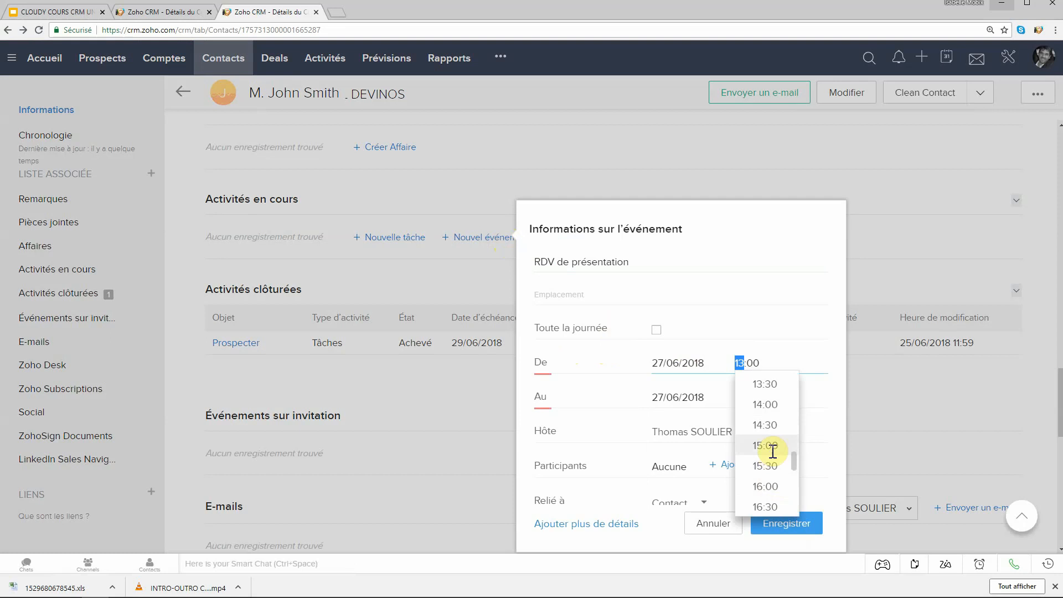
click(771, 406)
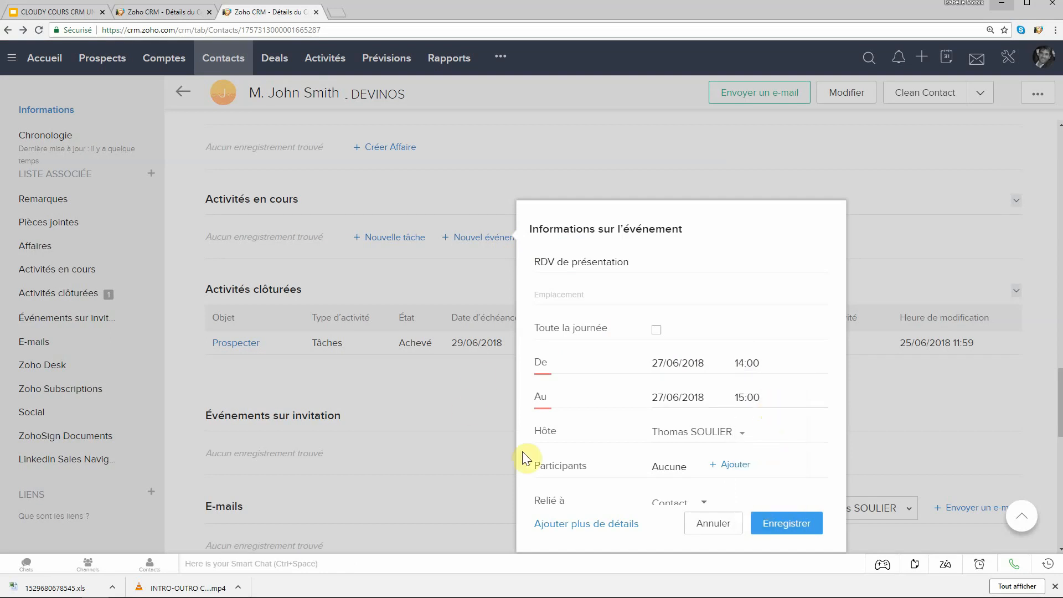
click(739, 433)
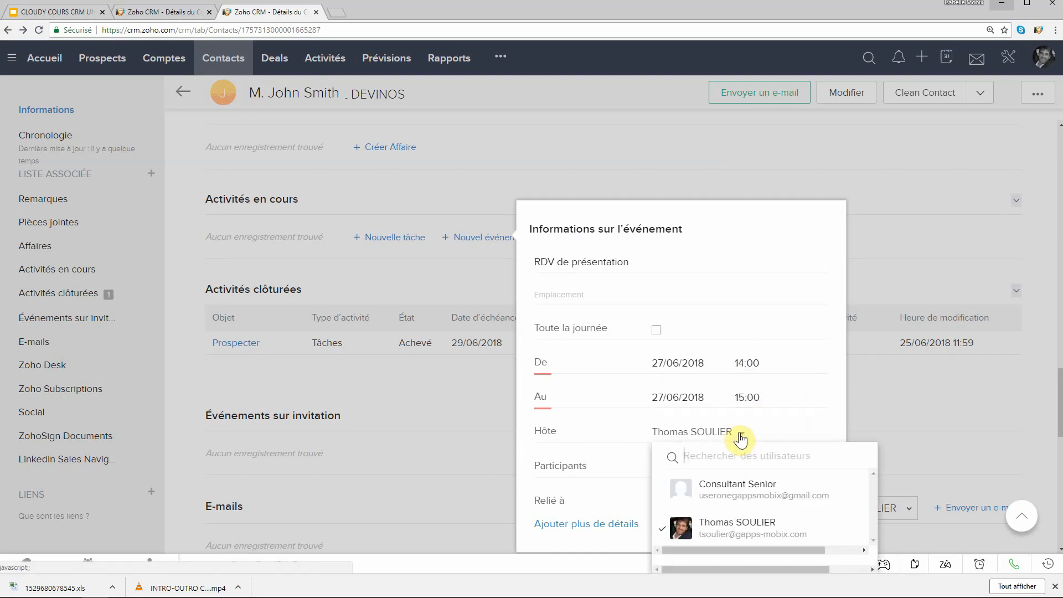
click(739, 490)
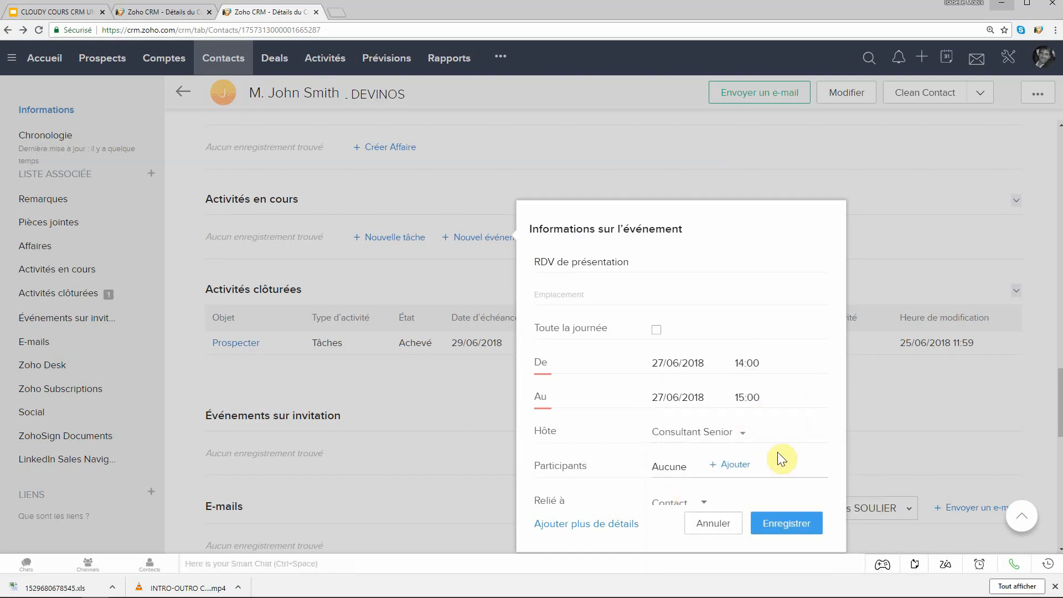
Step: Add the first user from the Utilisateurs group as an event participant and review the remaining event fields
click(736, 468)
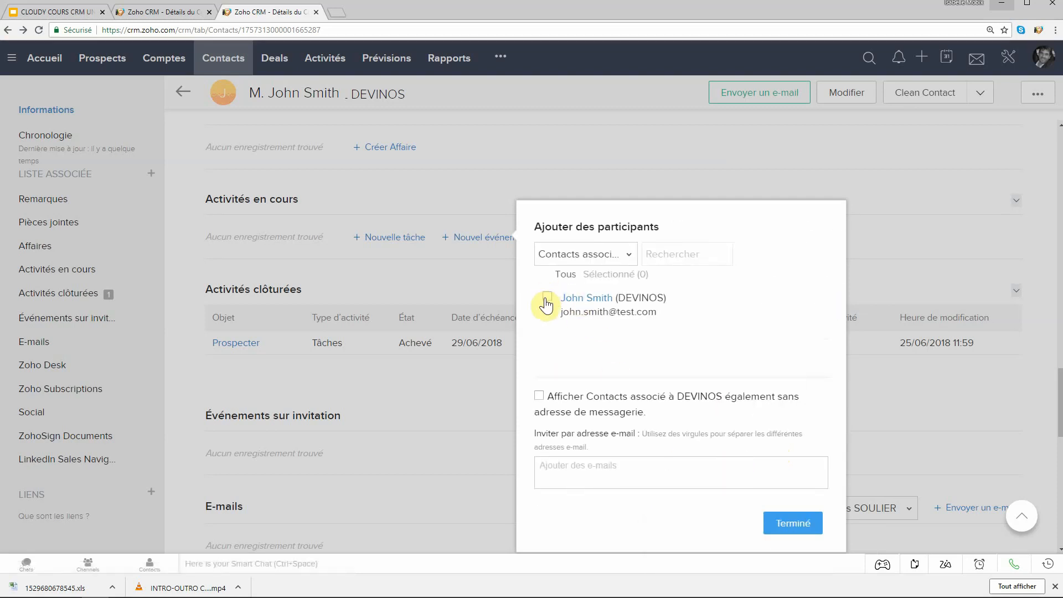
click(598, 257)
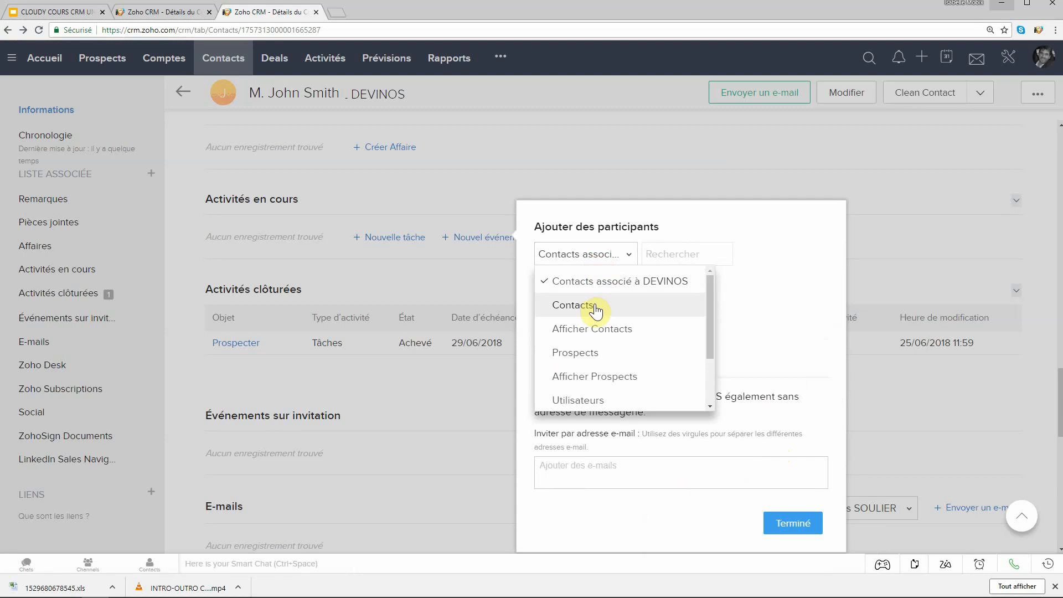
click(601, 400)
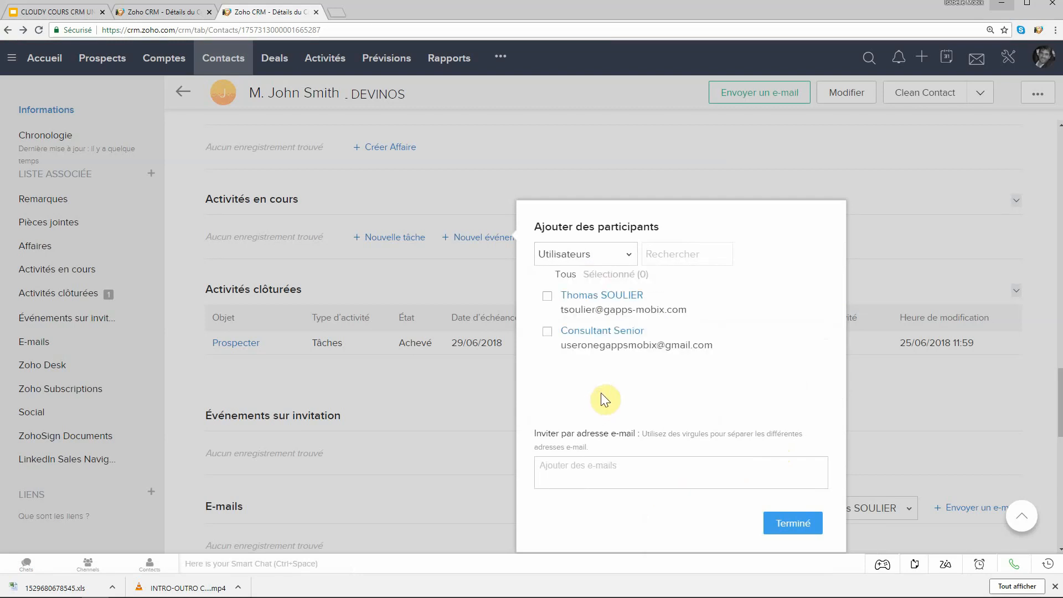
click(547, 295)
click(791, 526)
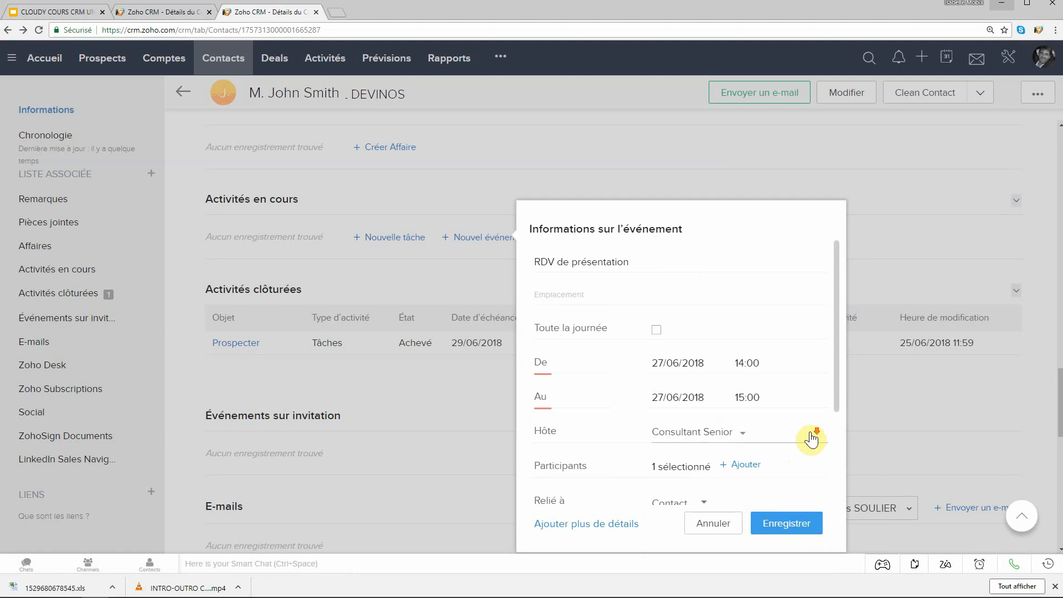
scroll(811, 438, down, 3)
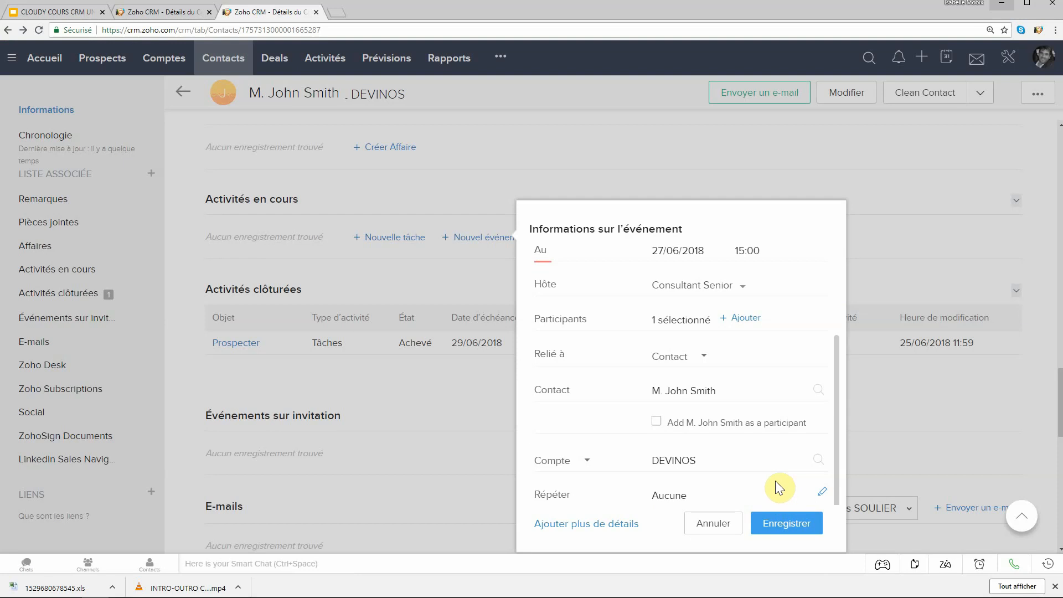
scroll(775, 480, up, 1)
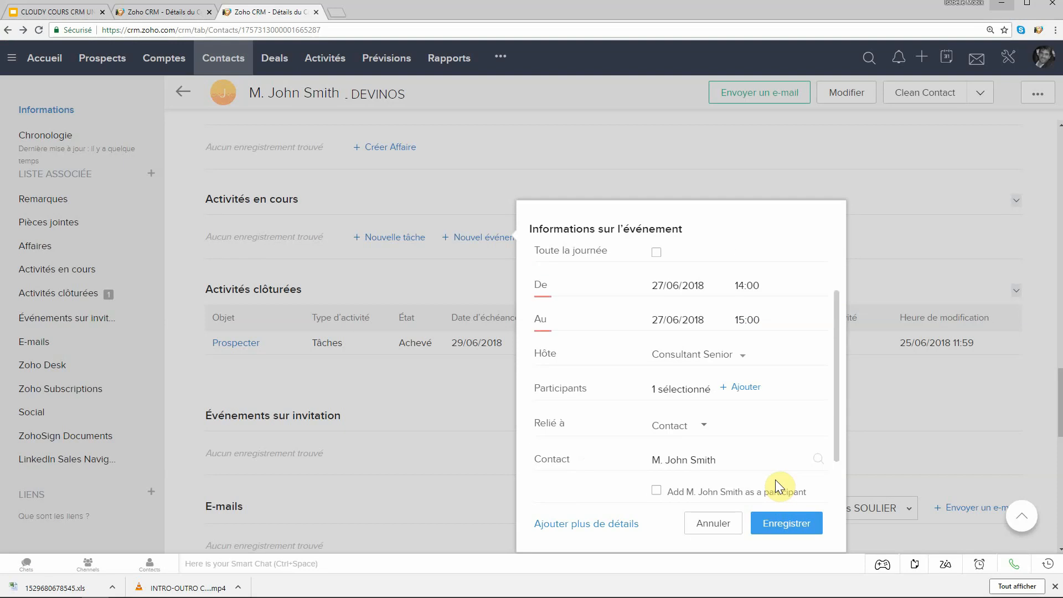
Step: Show the event's additional details and set its reminder to 1 heure avant, leaving the second reminder at Aucune
scroll(775, 479, down, 1)
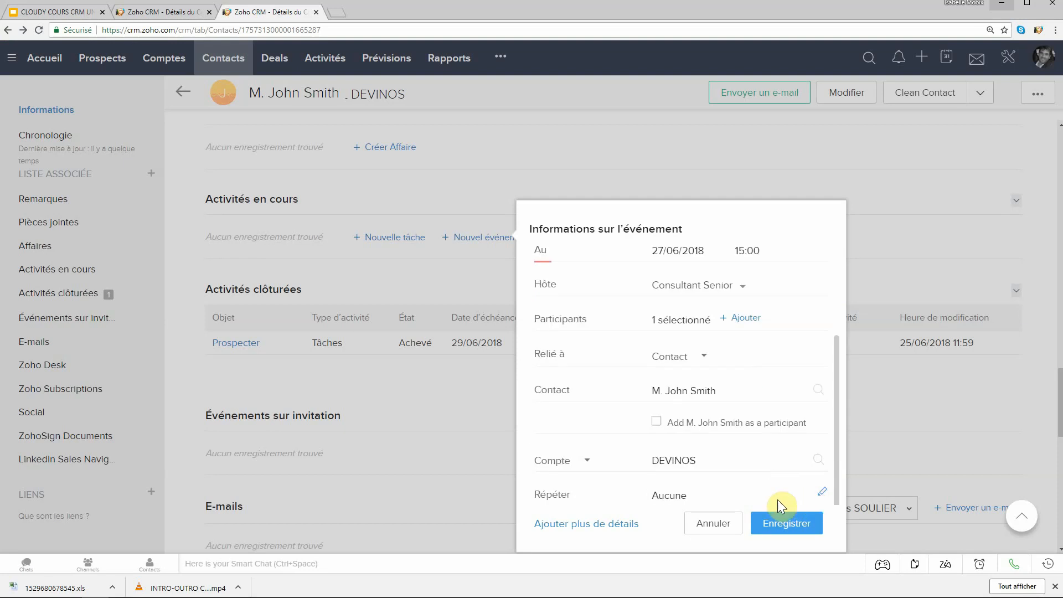
click(628, 522)
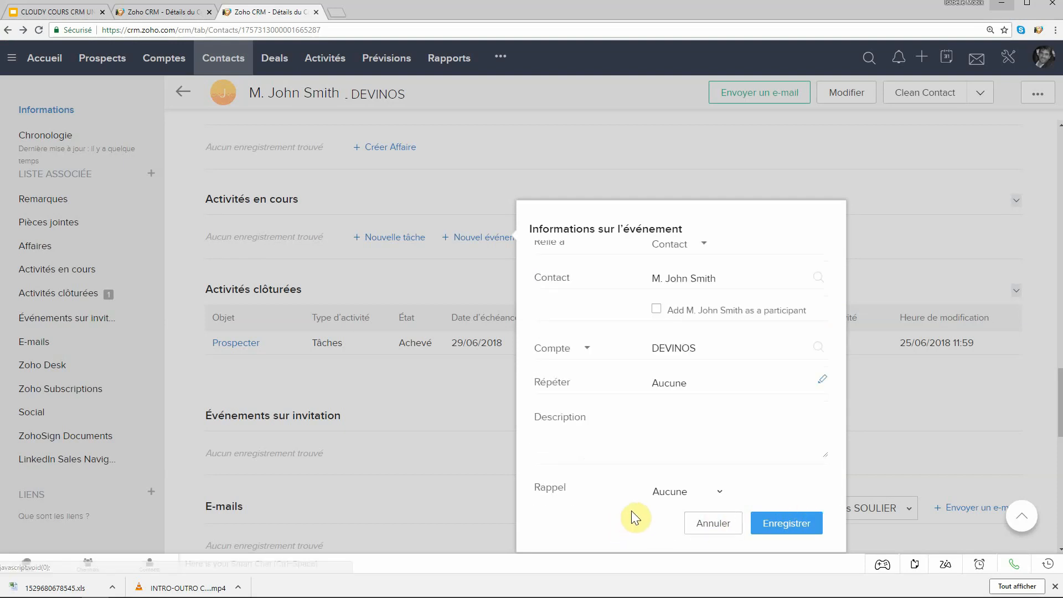
click(720, 492)
scroll(760, 431, down, 2)
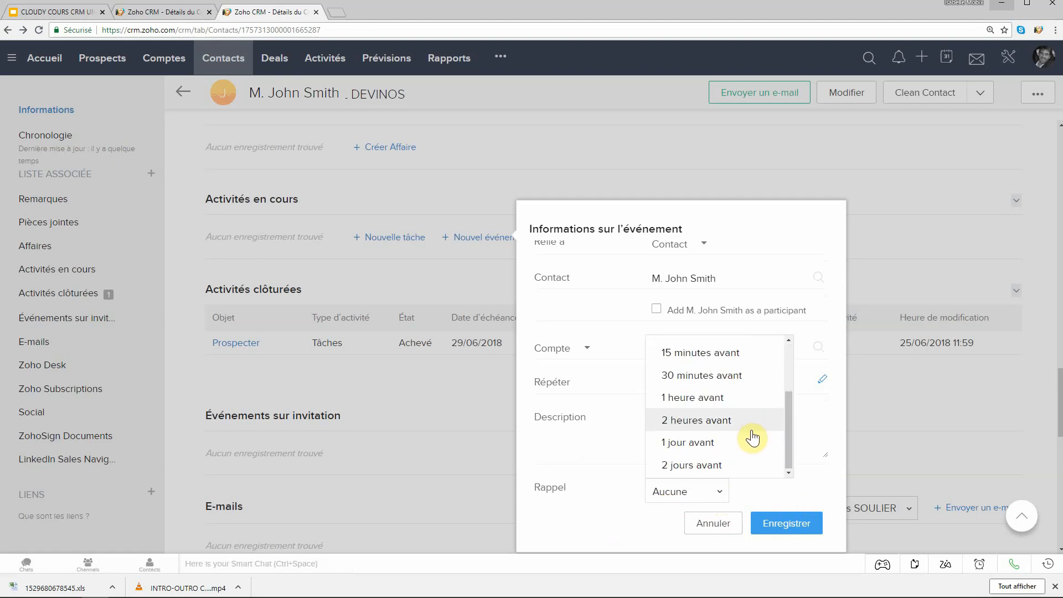
click(725, 408)
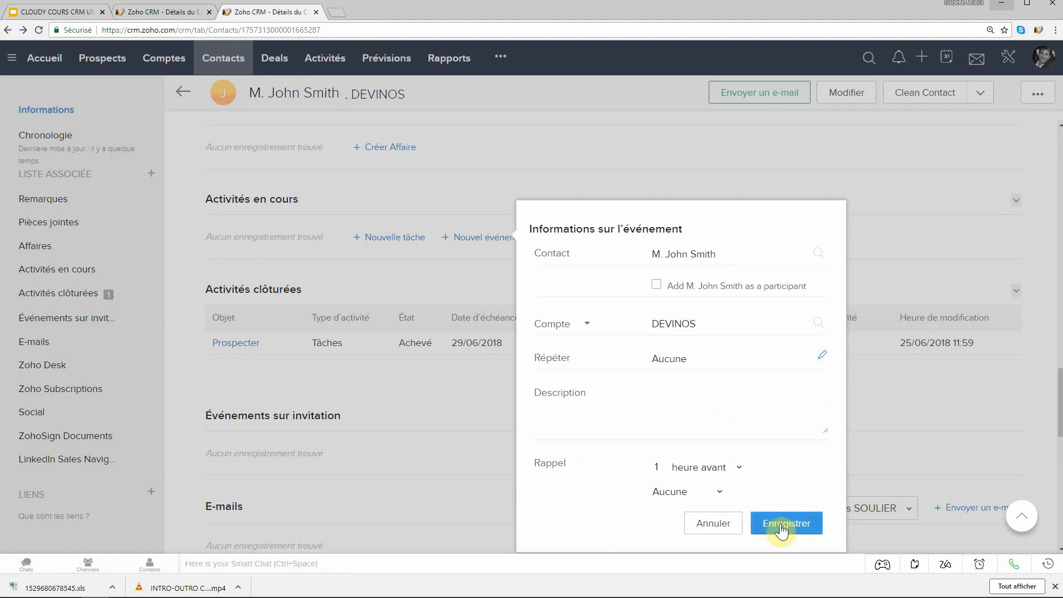
click(719, 492)
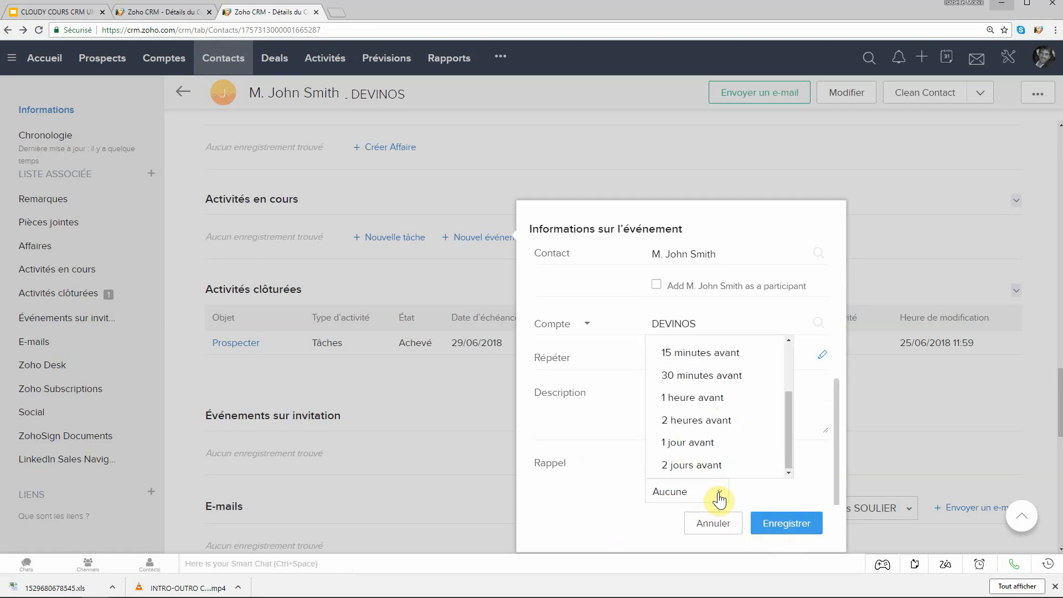
click(815, 466)
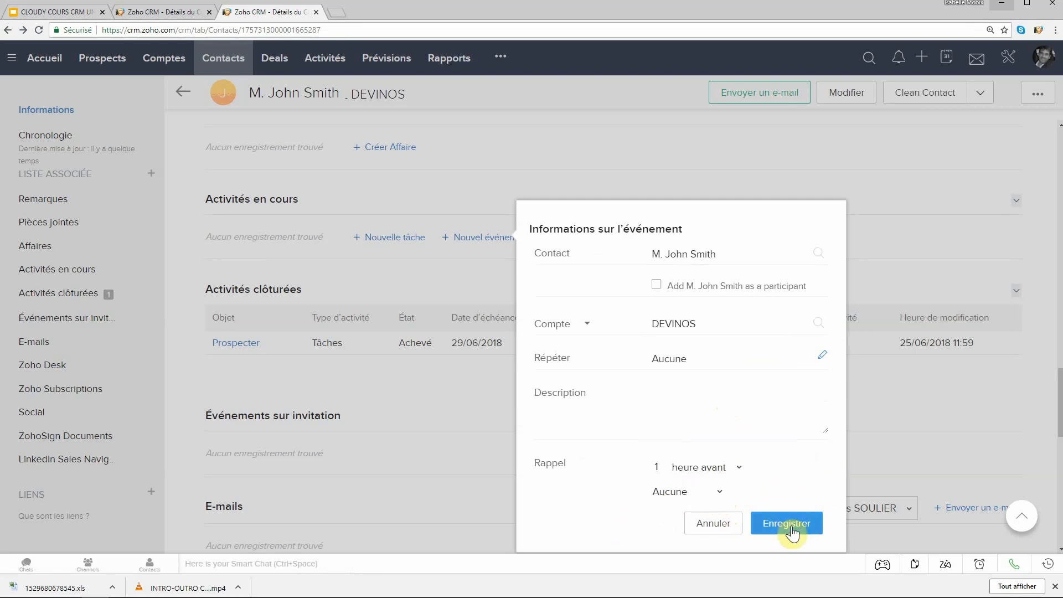
Step: Describe the event as "Rendez vous de présentation de nos services" and save it, sending the invitations to the guests
click(696, 413)
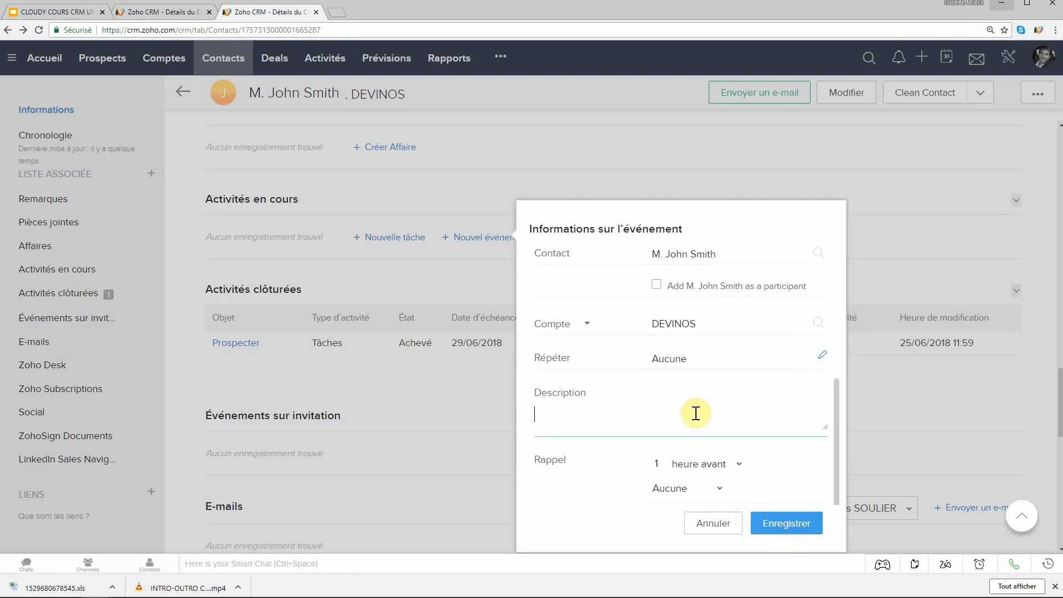
text(Rendez vous de présentation de )
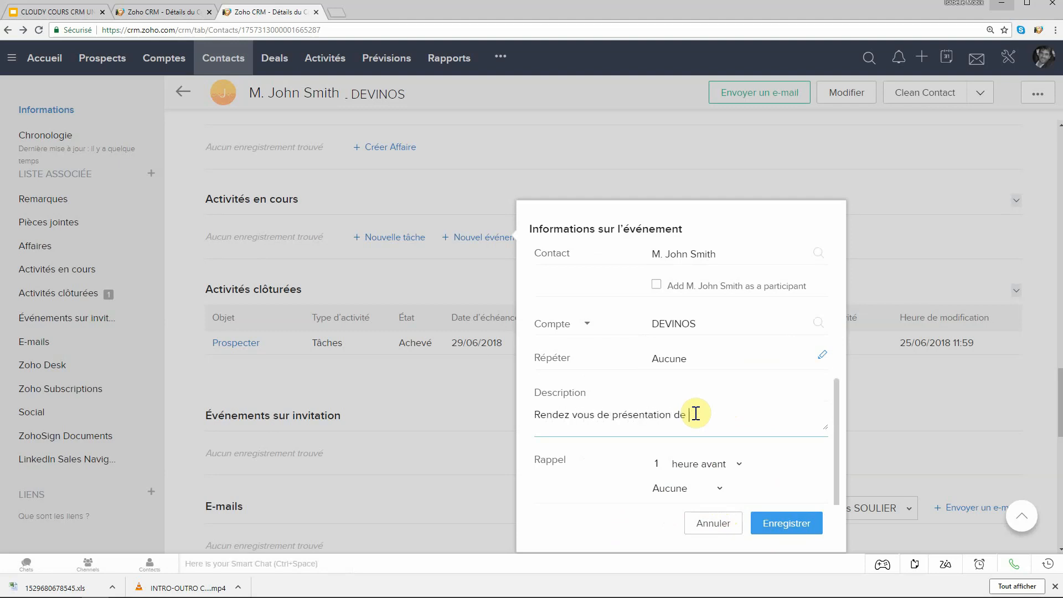
text(nos services)
click(776, 523)
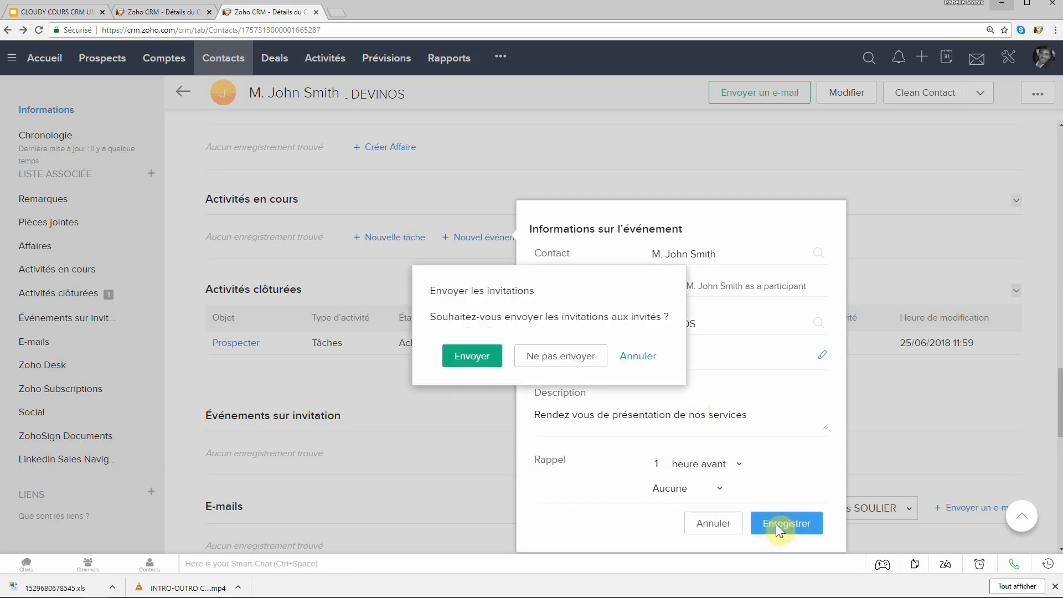
click(466, 360)
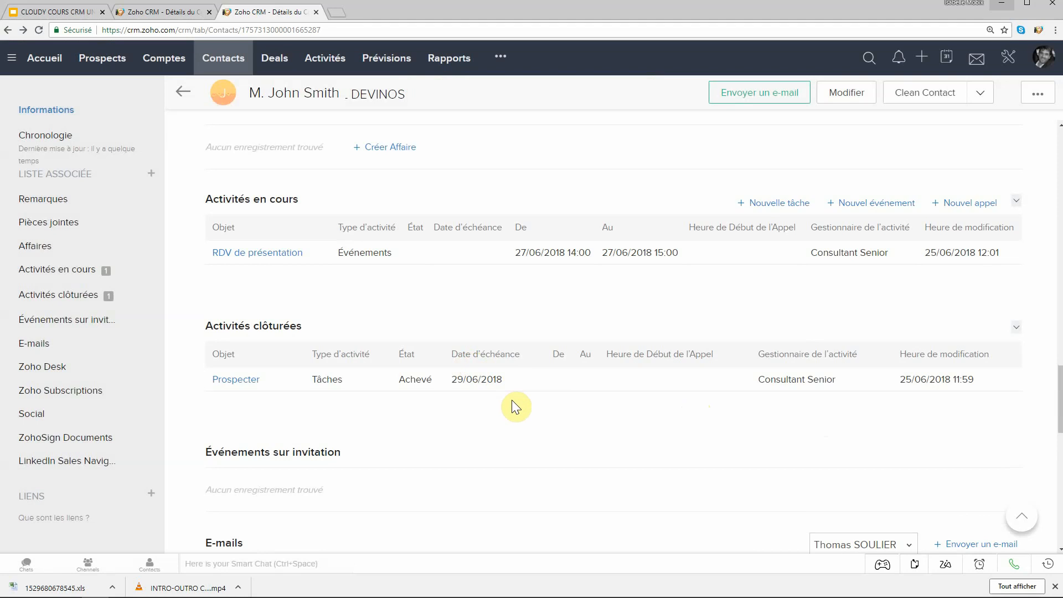
Step: Review the contact's related lists, including notes, attachments, deals, and the open and closed activities
scroll(609, 332, up, 1)
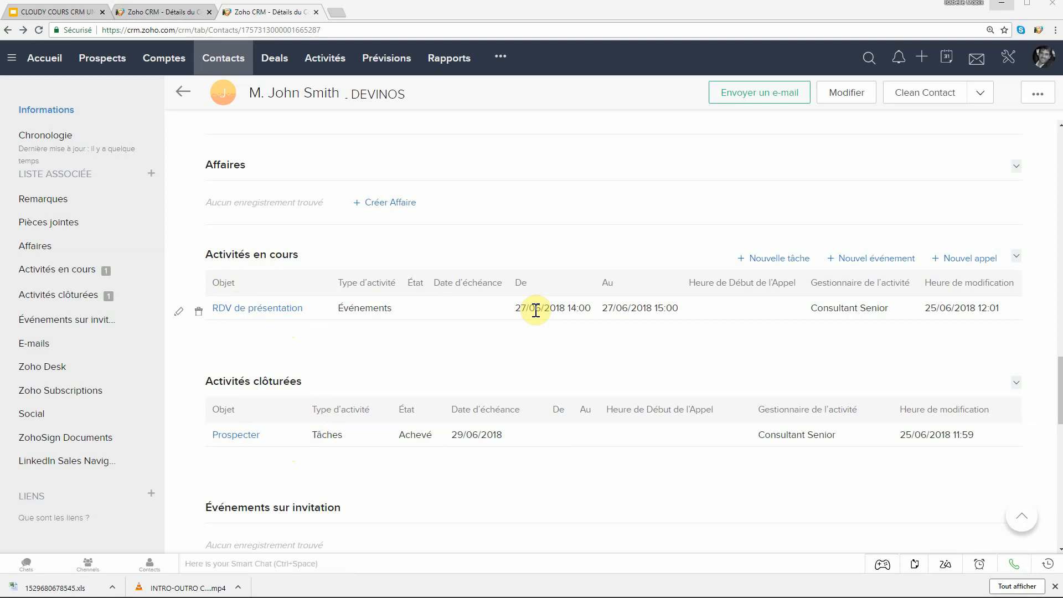
scroll(536, 310, up, 1)
scroll(536, 310, up, 1)
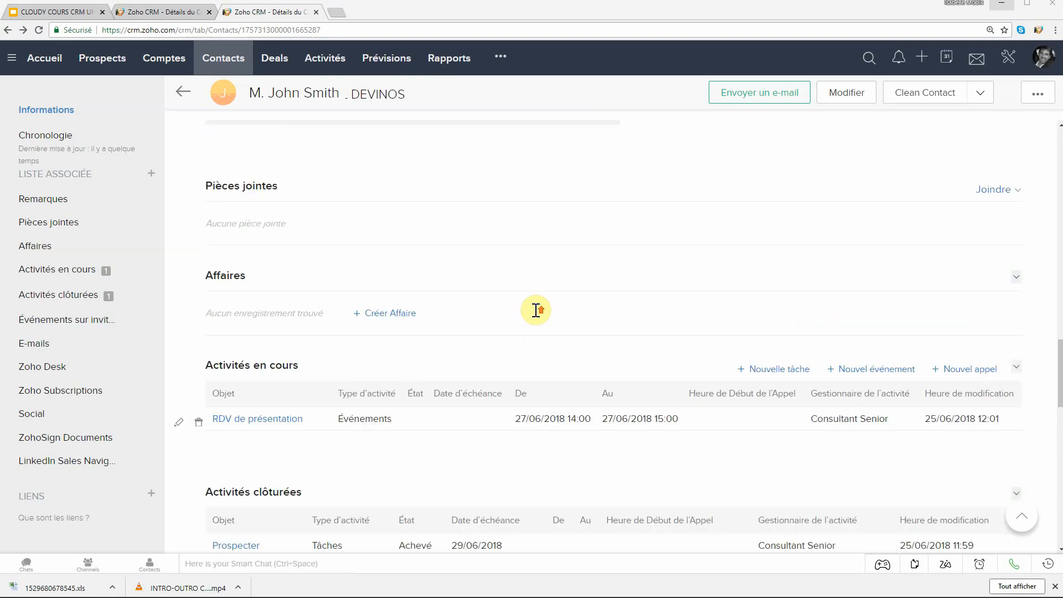
scroll(536, 310, up, 5)
scroll(534, 310, down, 4)
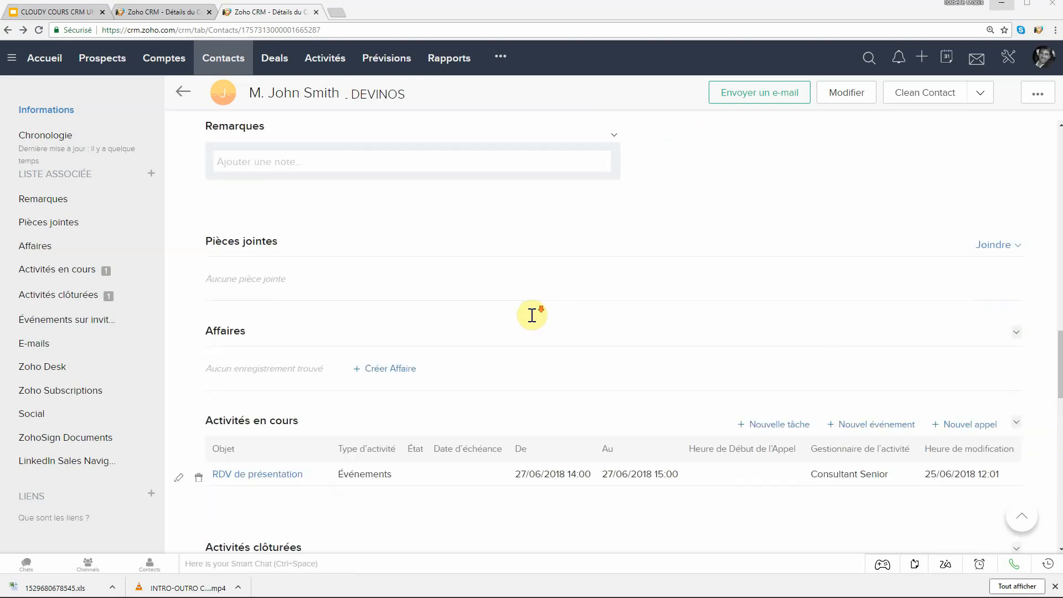
scroll(532, 315, down, 2)
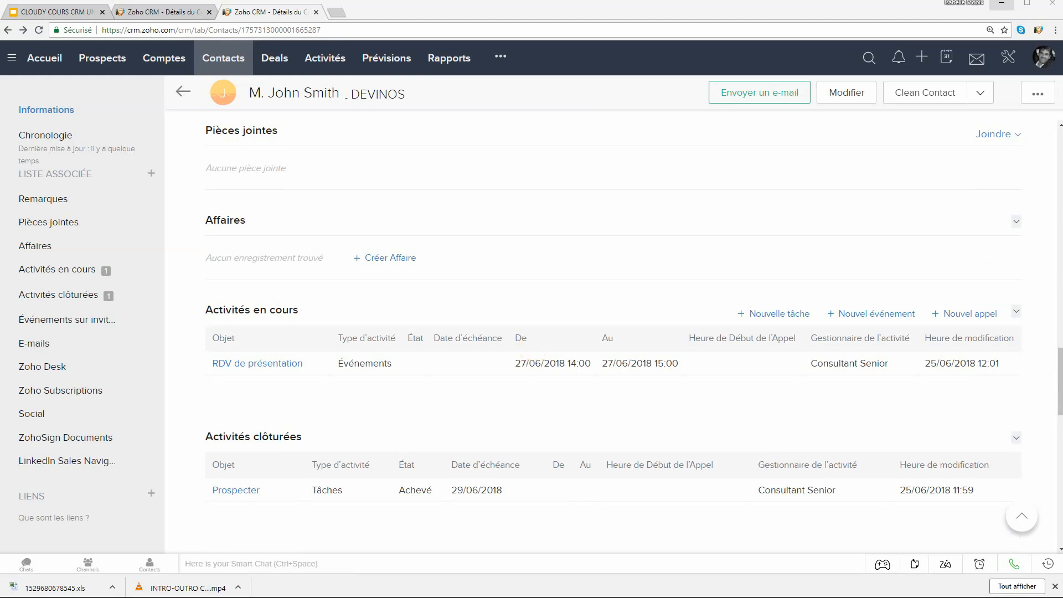
scroll(593, 332, down, 2)
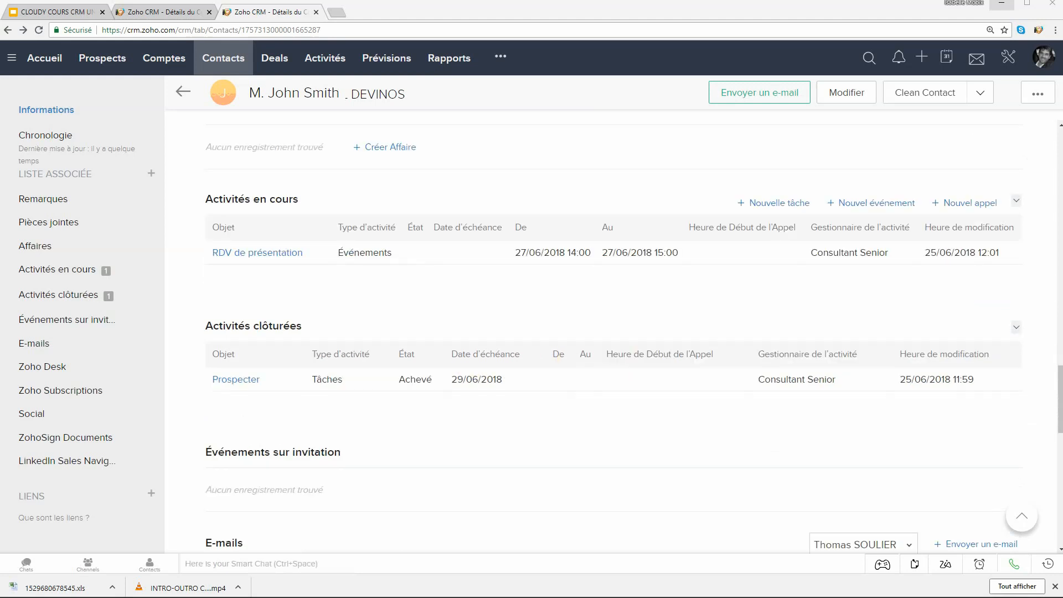